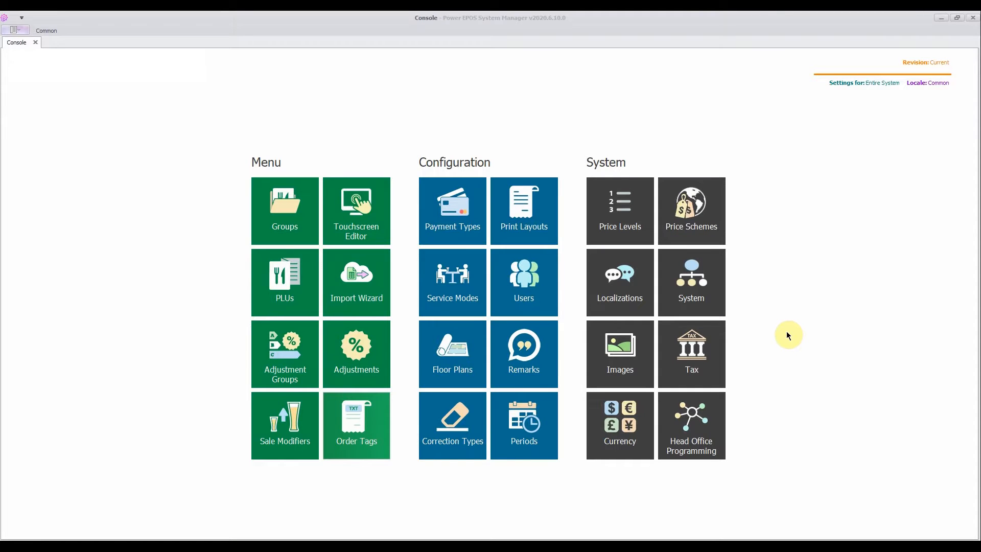
Create a service mode named Table with the short prefix Table, and copy that prefix to the floor plan and receipt prefixes
click(439, 276)
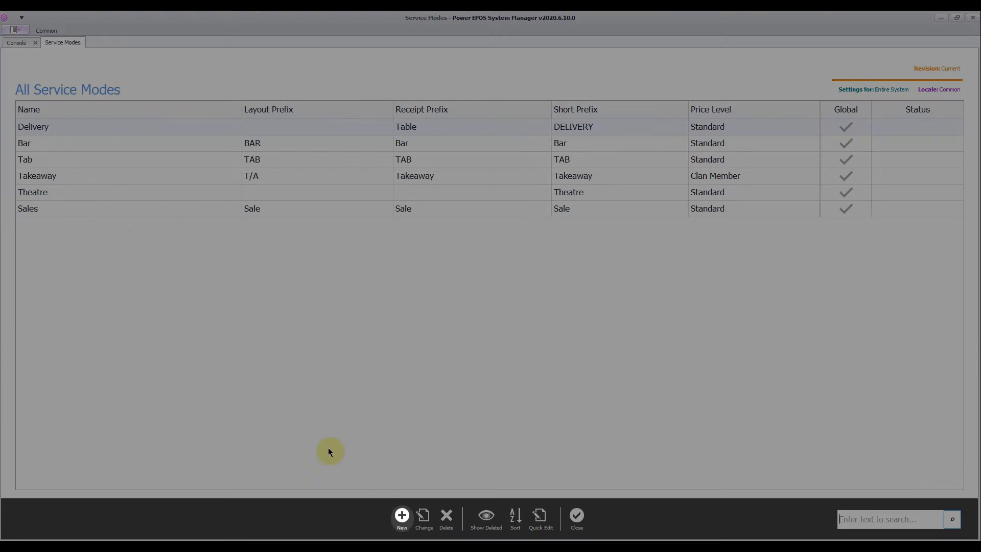
click(401, 518)
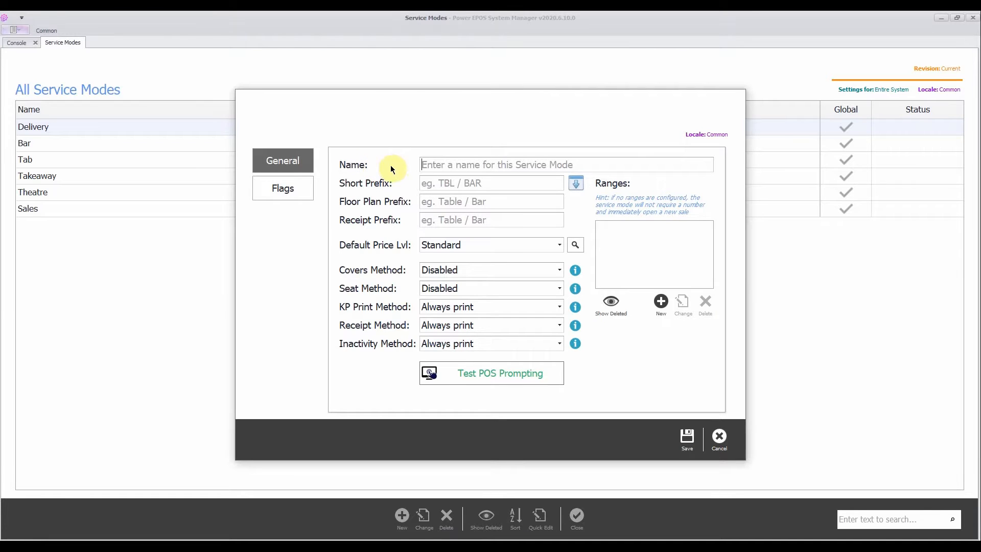
click(451, 160)
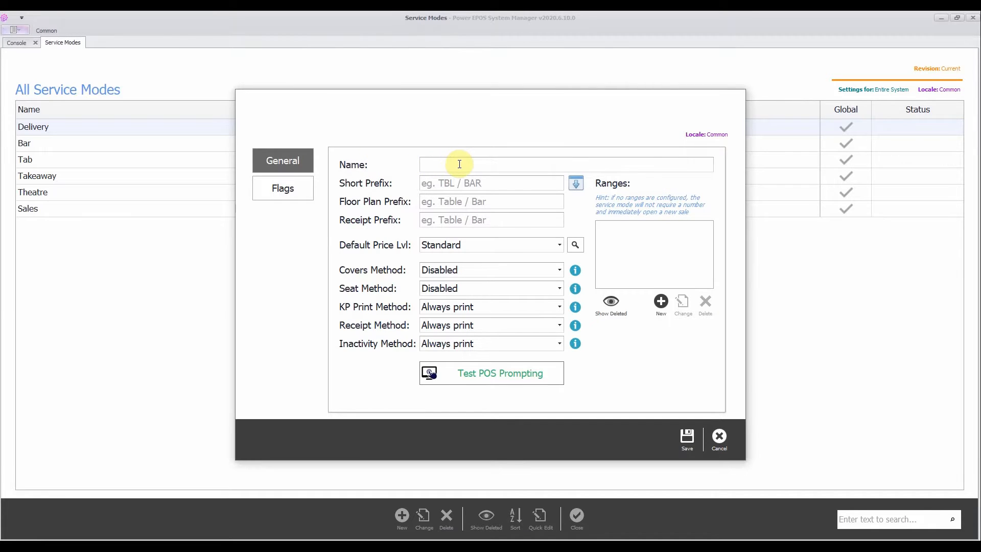
text(Table)
click(454, 188)
text(Table)
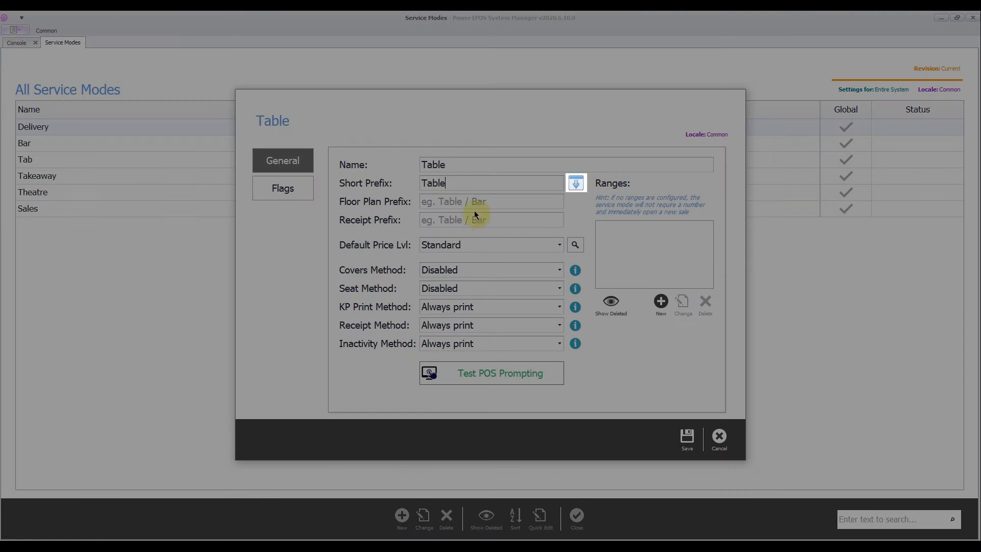
click(576, 183)
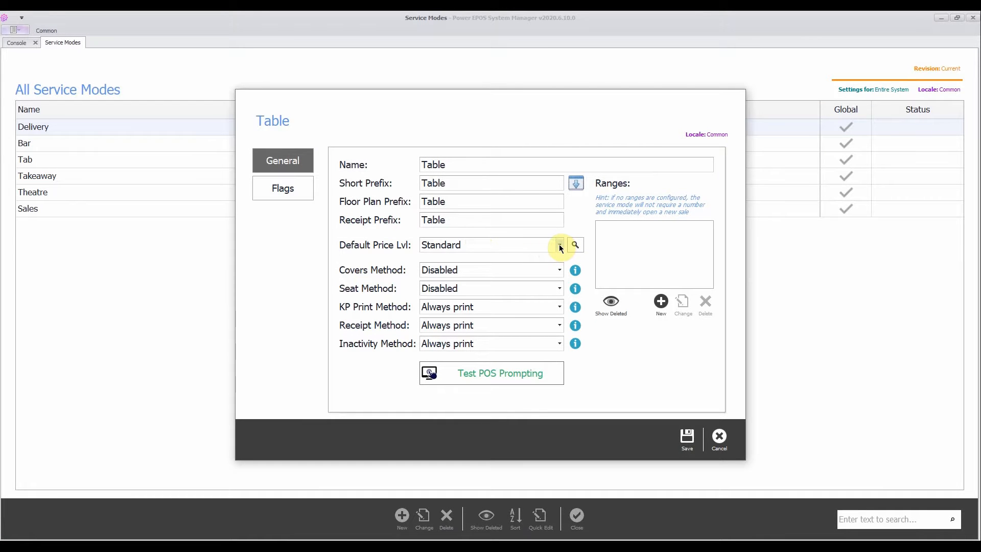
Choose Standard as the default price level and Compulsory with prompting as the covers method for the Table service mode
click(560, 246)
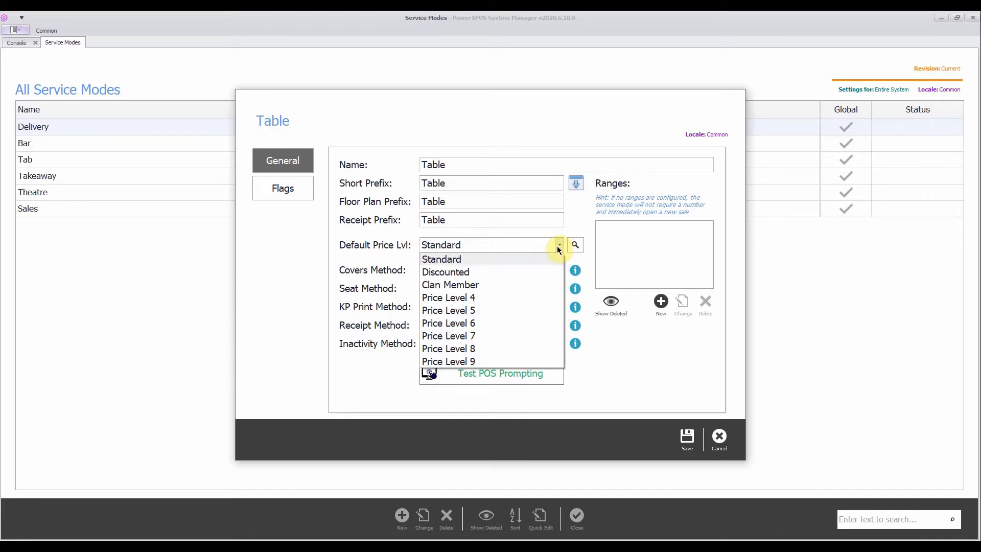
click(541, 261)
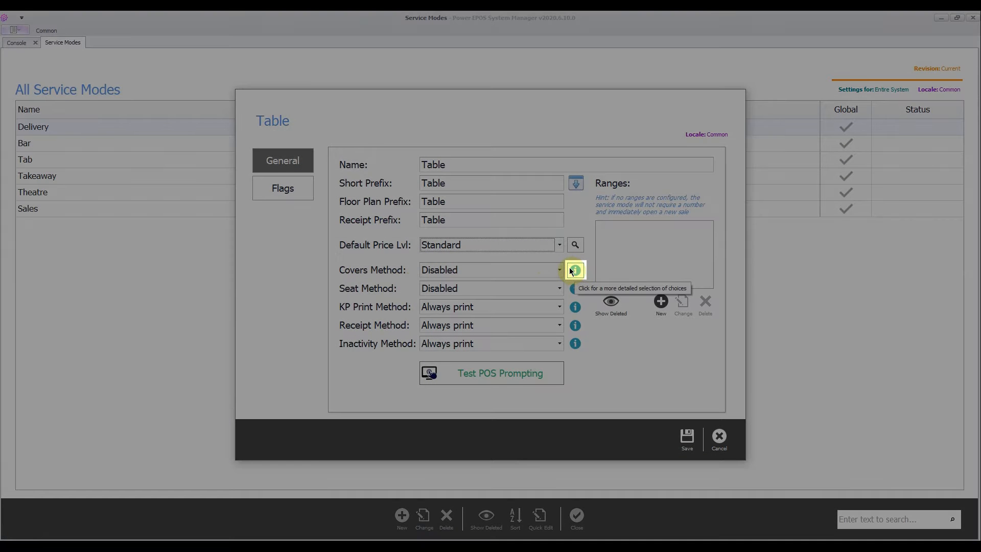
click(574, 271)
drag(636, 219, 637, 219)
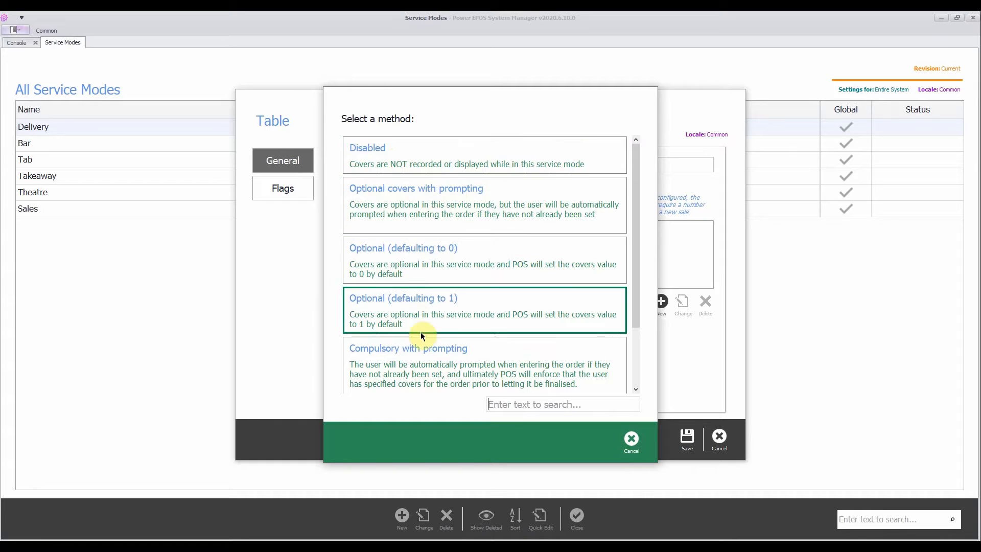
scroll(407, 321, down, 2)
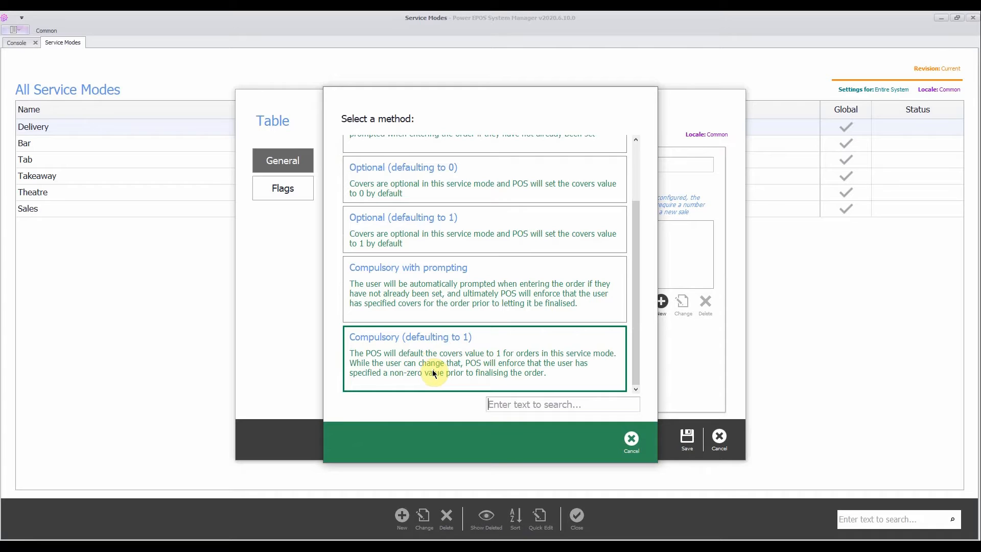
scroll(433, 373, up, 2)
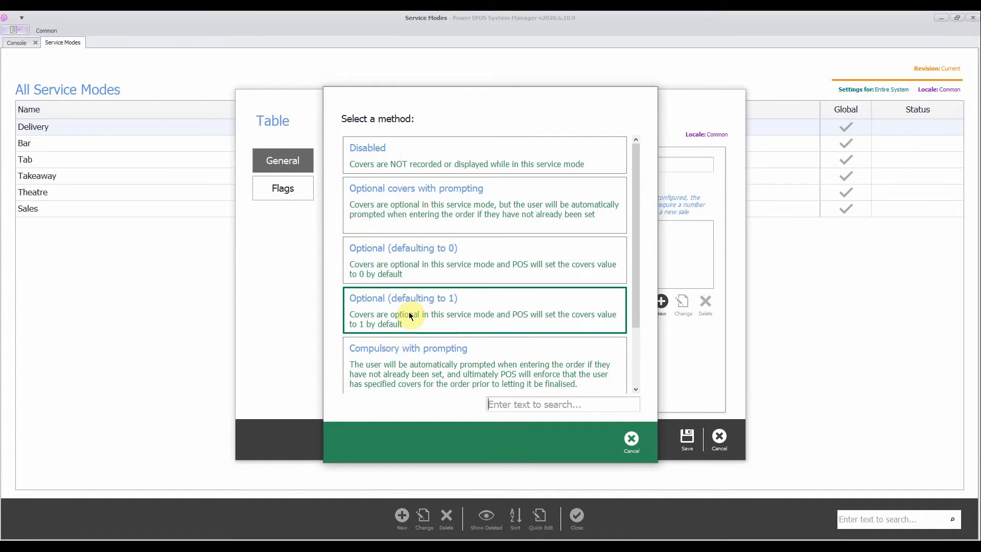
scroll(410, 315, down, 1)
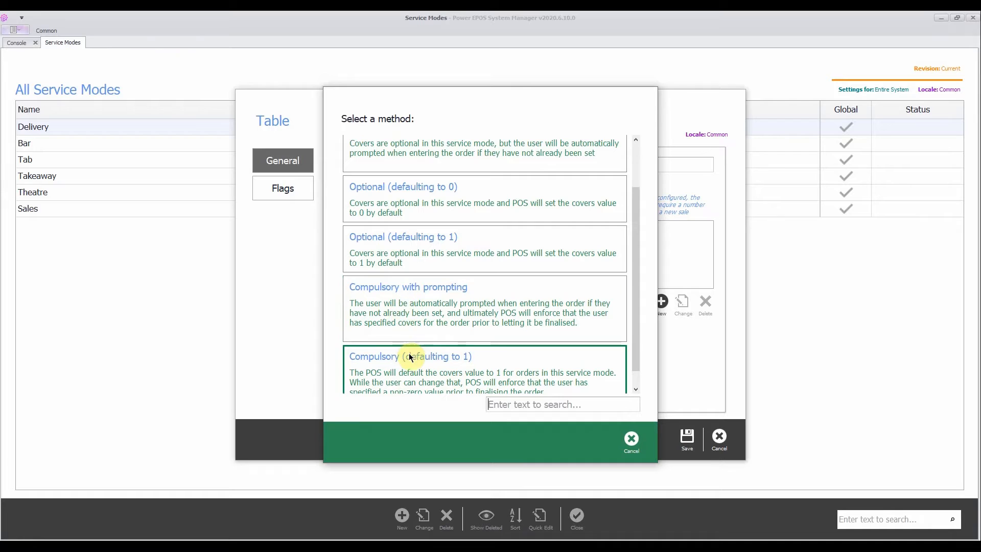
click(432, 326)
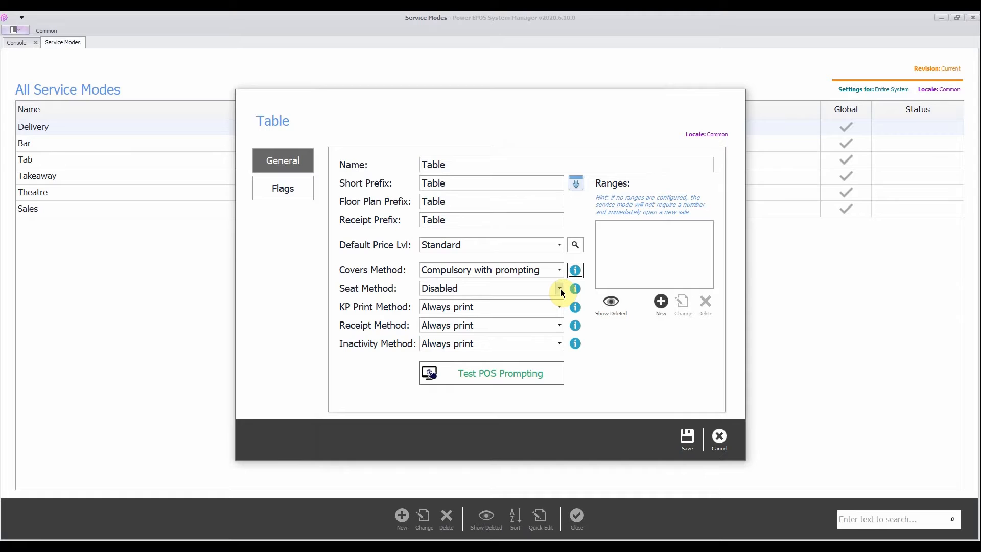
Set the seat method to Compulsory with prompting and the KP print method to Always print
click(560, 289)
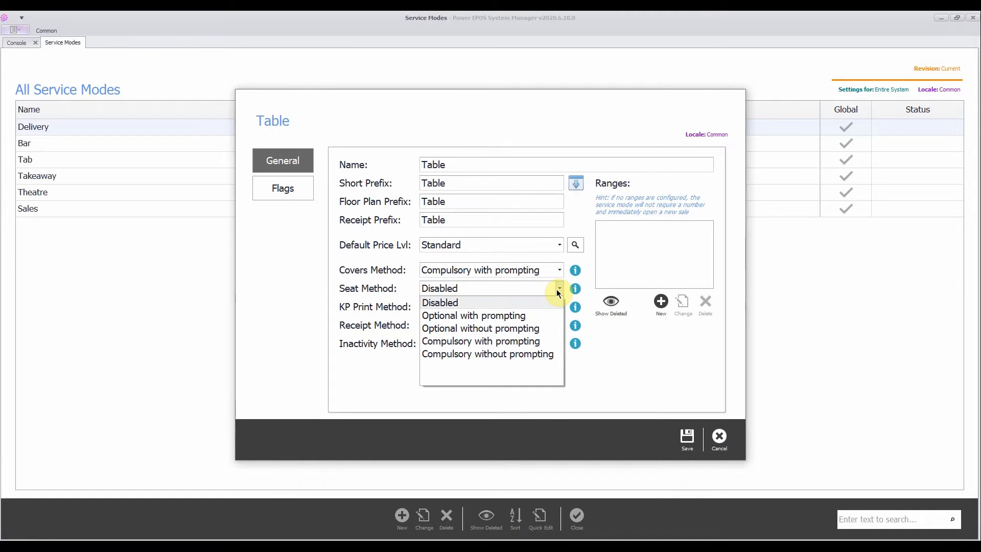
click(508, 341)
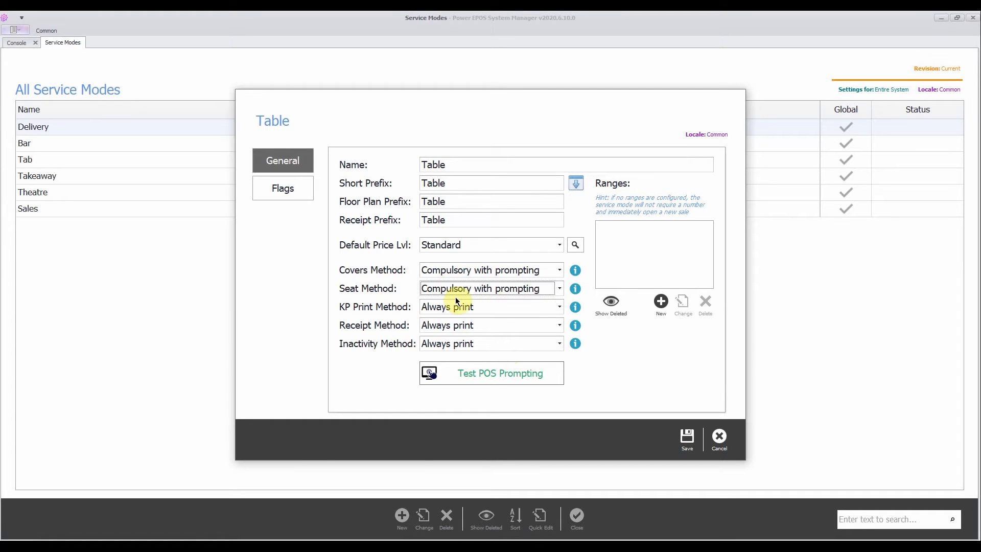
click(558, 307)
click(524, 324)
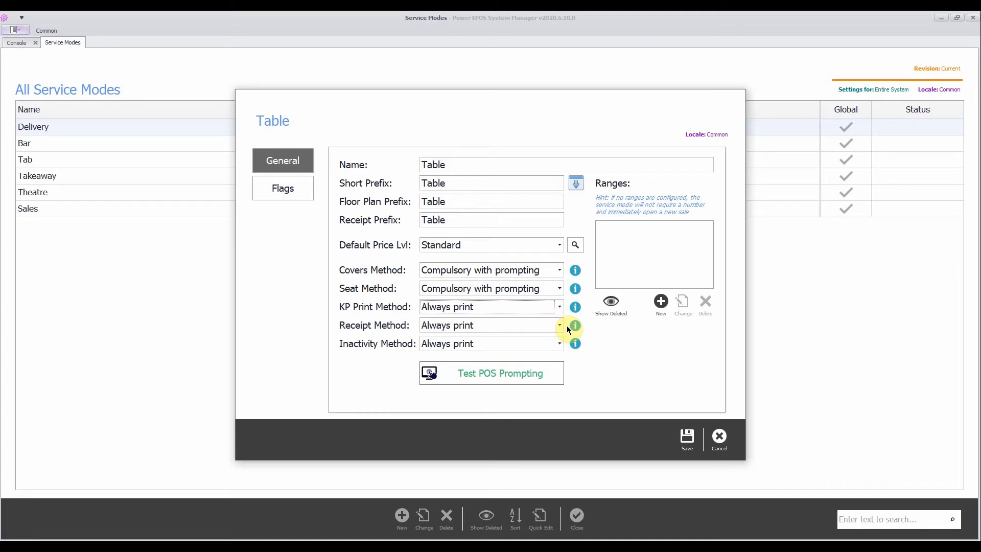
Set the receipt method to Always print and the inactivity method to Print later
click(560, 324)
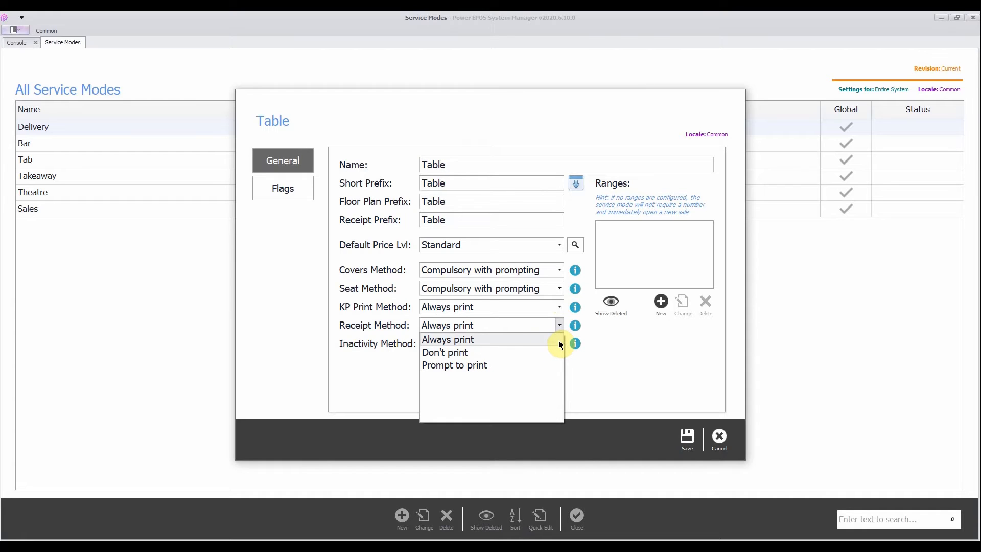
click(559, 344)
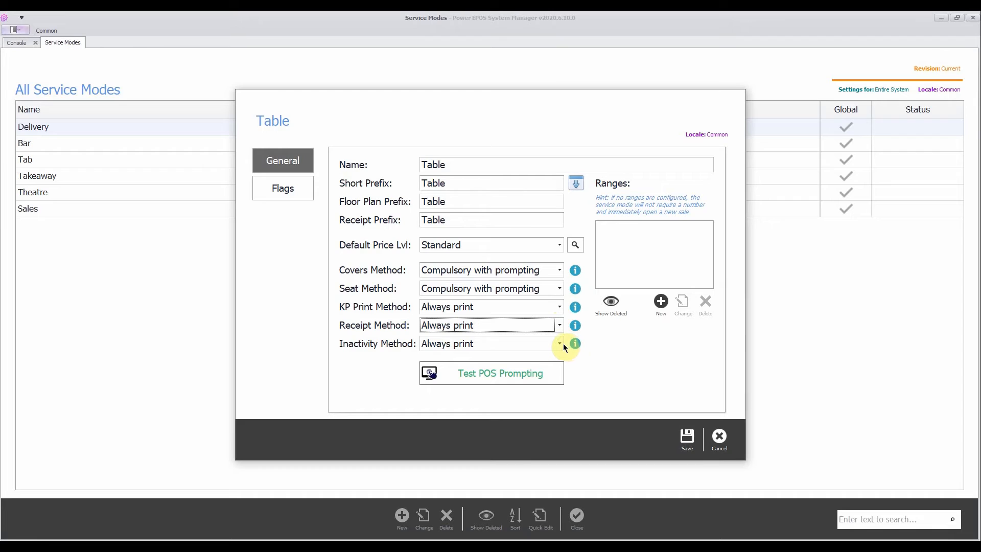
click(559, 344)
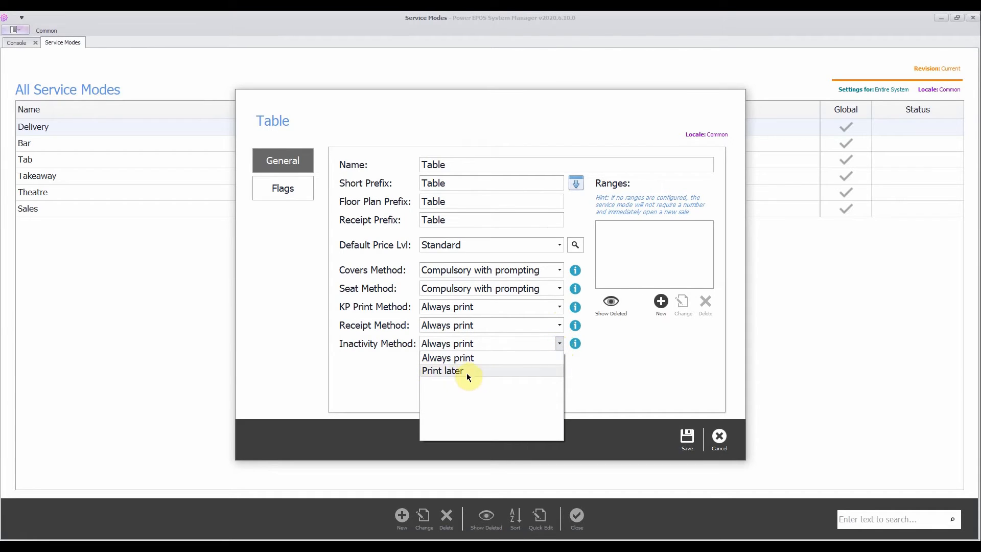
click(519, 371)
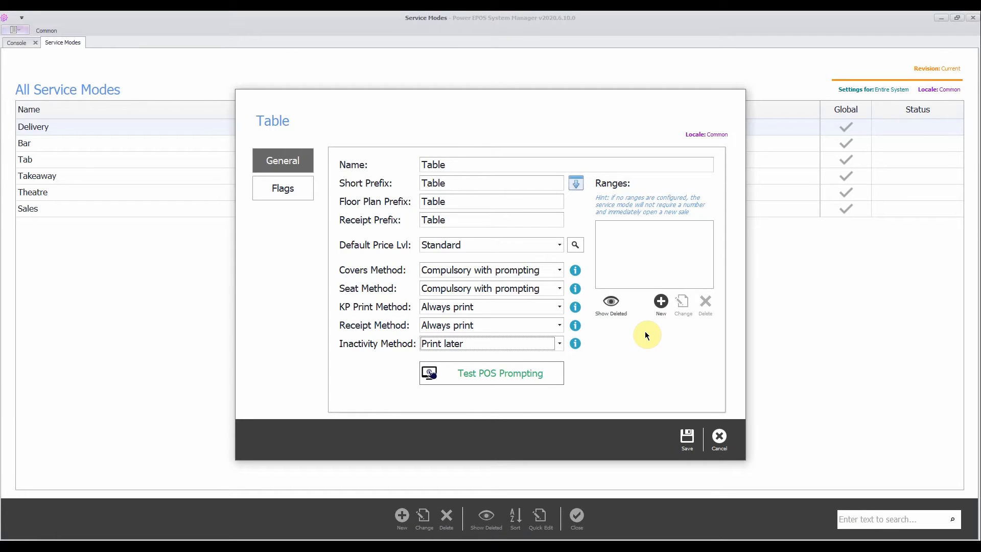
Add a Number Range from 1 to 20 to the Table service mode and save it
click(656, 301)
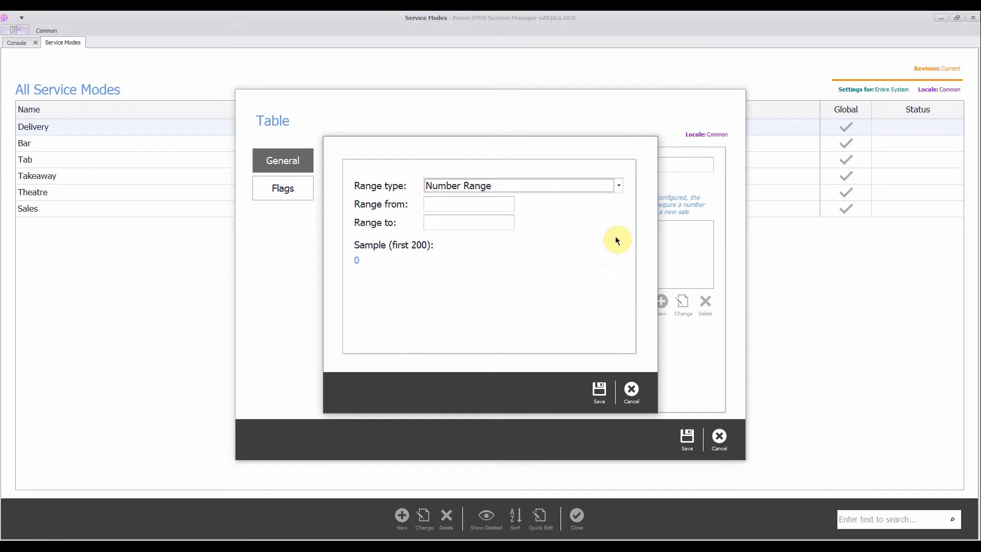
click(620, 186)
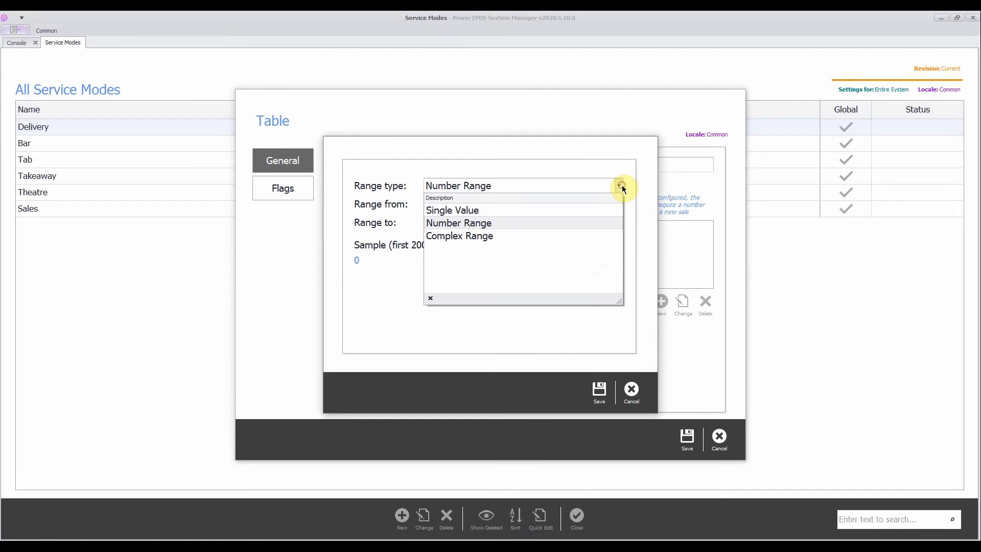
click(595, 223)
click(450, 208)
text(1)
click(453, 221)
text(20)
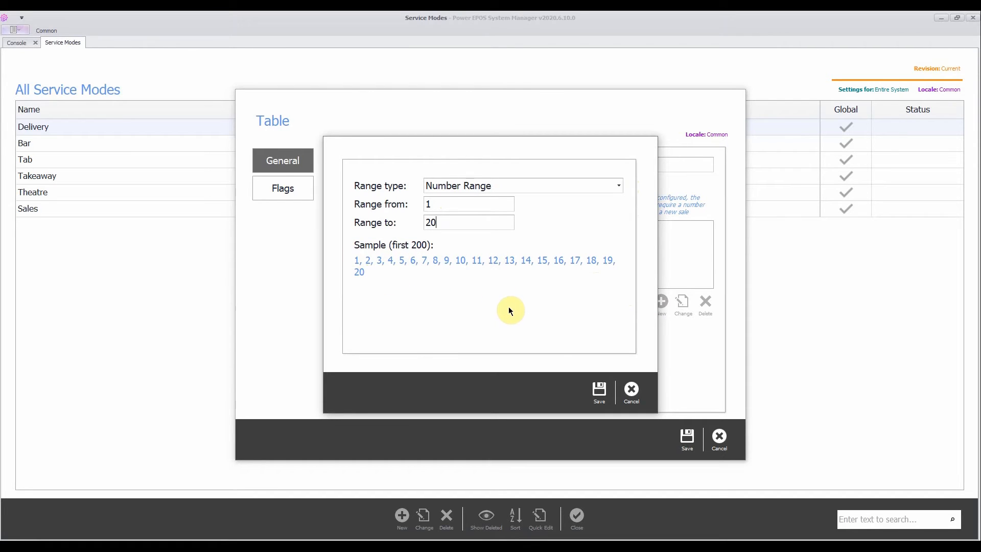
click(598, 392)
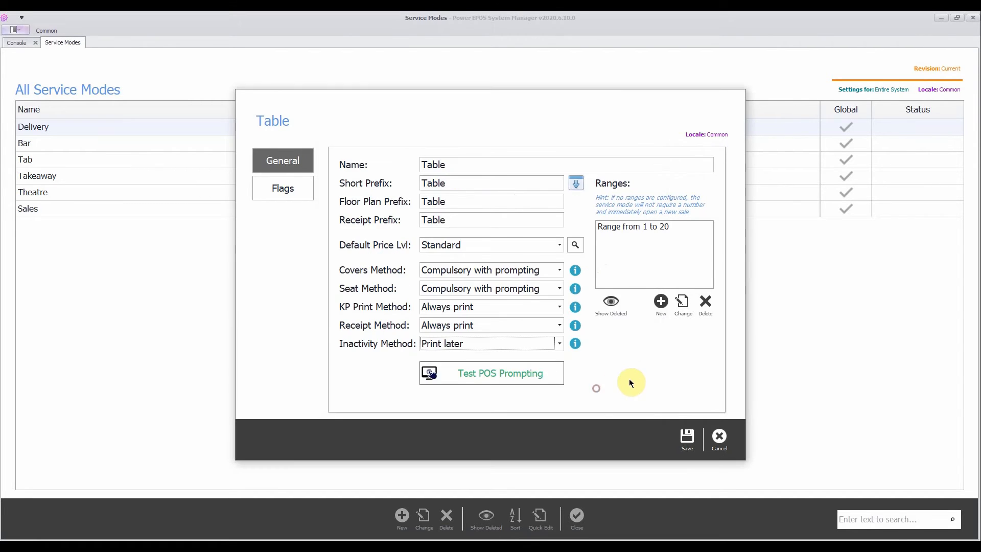
Add a Complex Range with the formula {B1-B10} to the Table service mode and save it
click(660, 301)
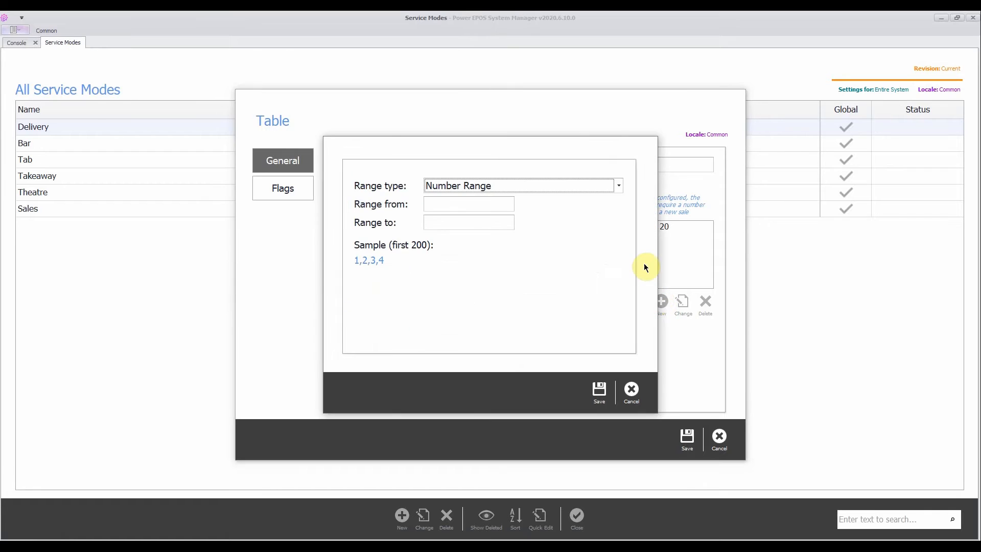
click(618, 184)
click(513, 233)
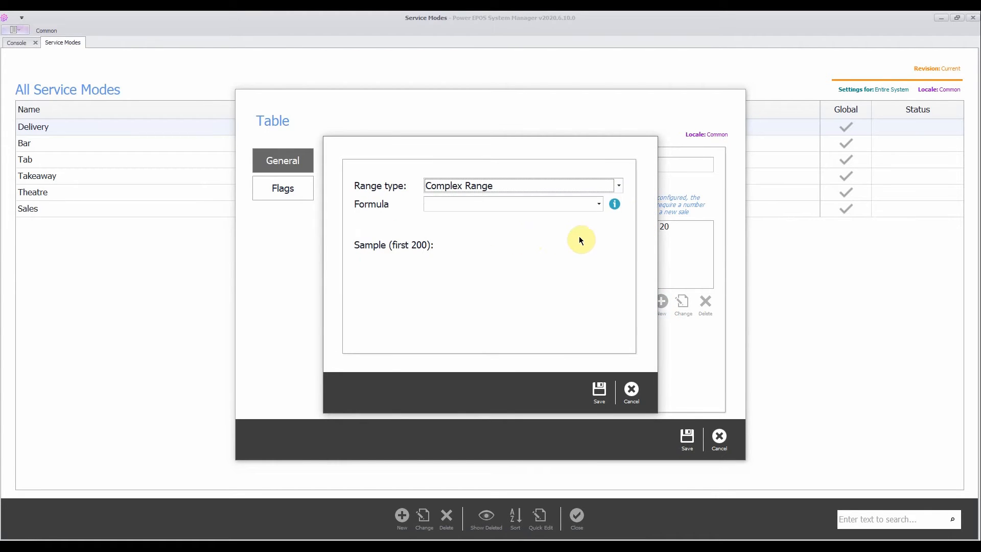
click(598, 205)
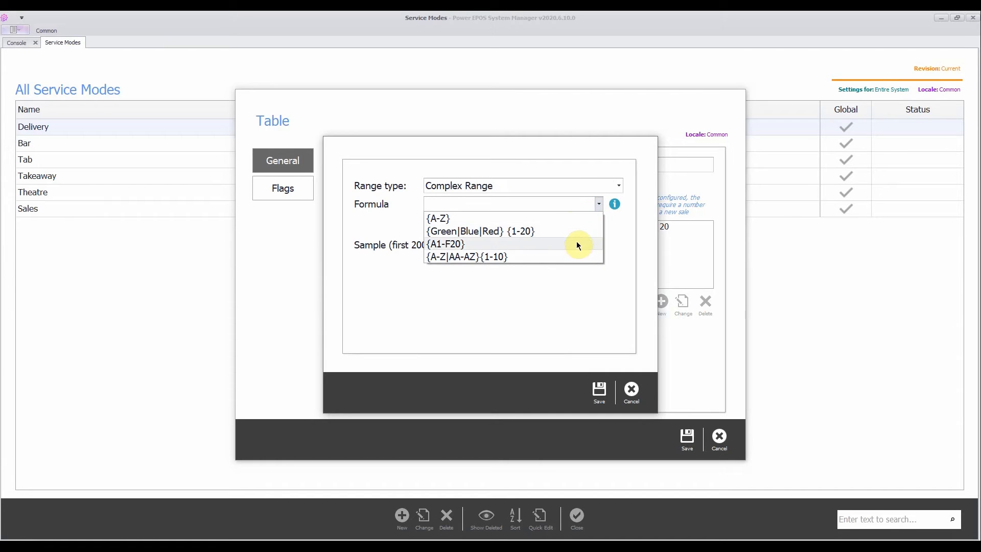
click(559, 202)
text({B1-B10})
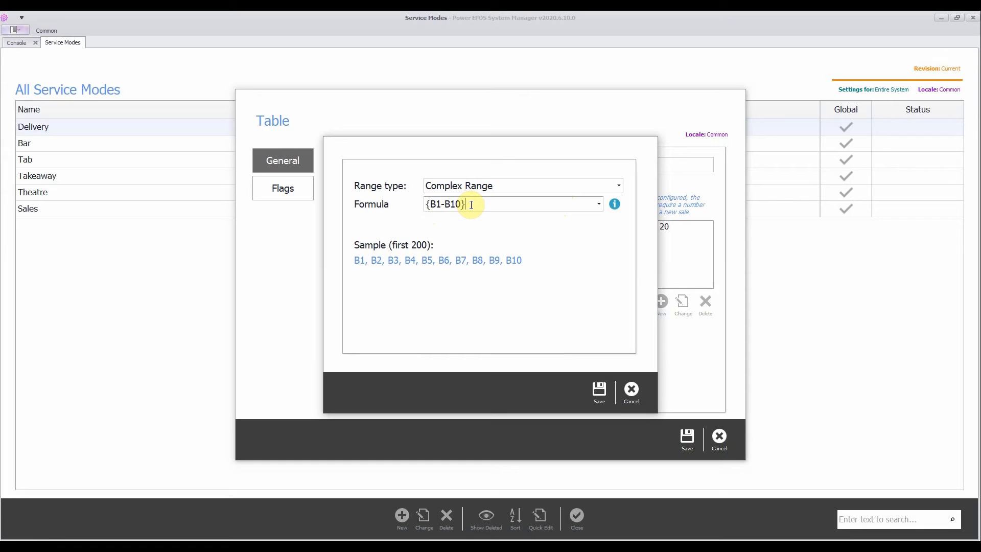
drag(477, 204, 415, 206)
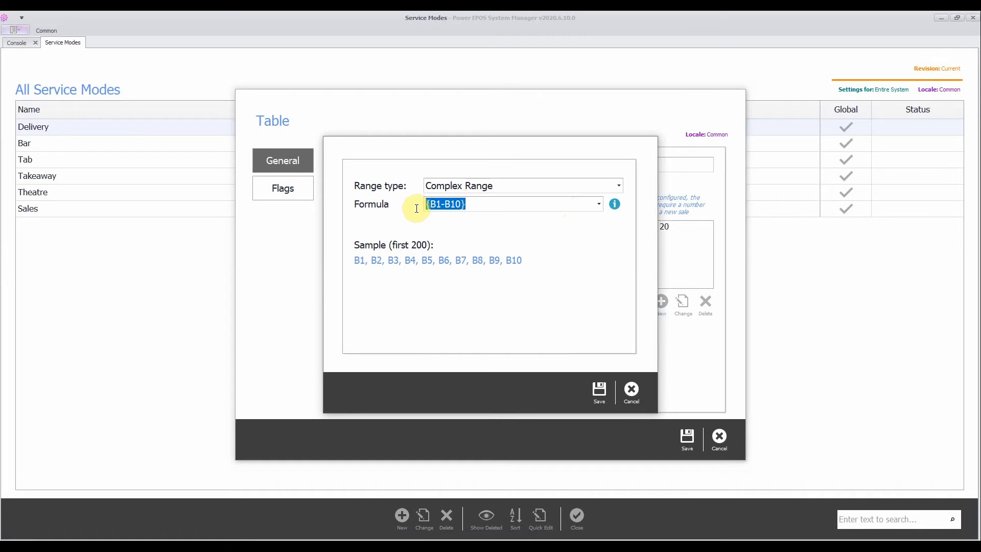
click(489, 205)
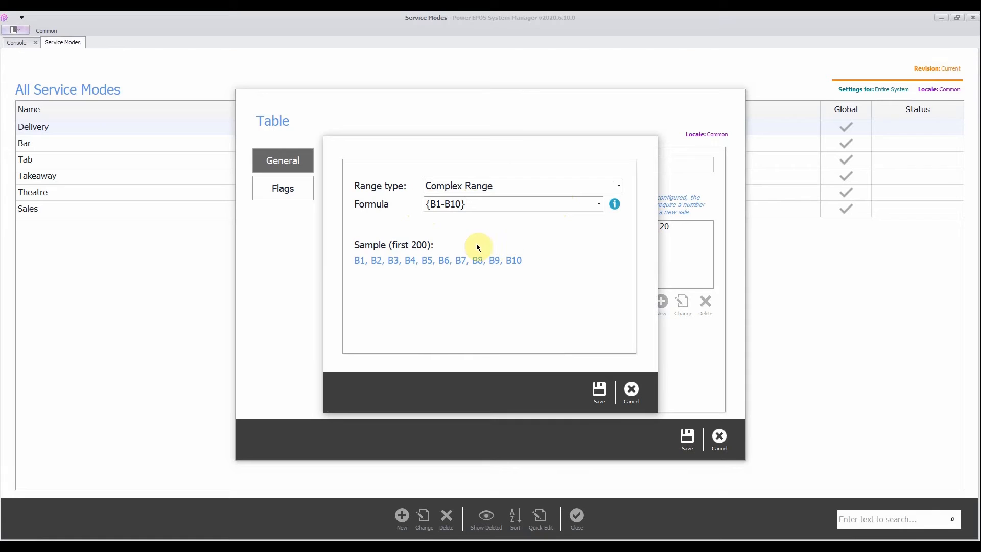
click(599, 389)
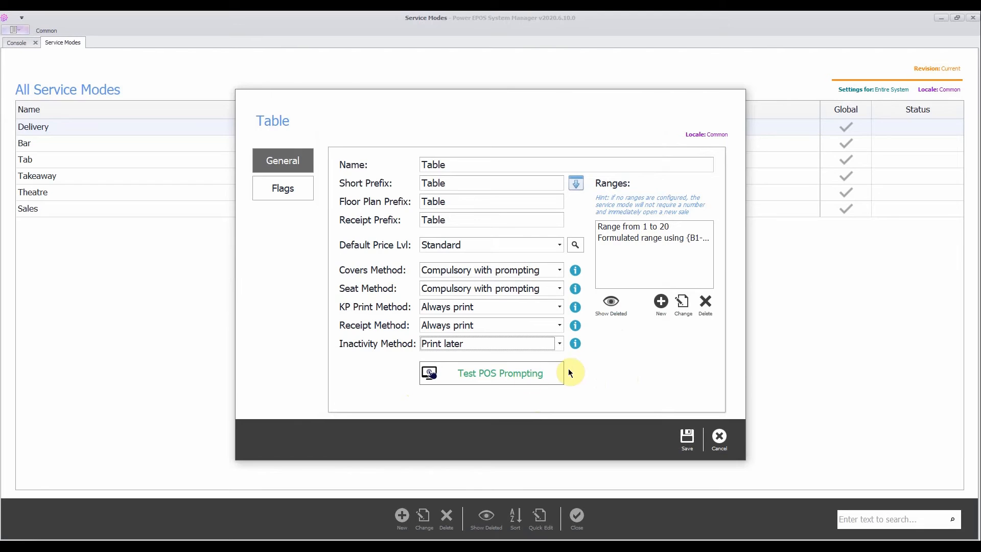
Test the POS prompting for the Table service mode's ranges and close the preview
click(473, 373)
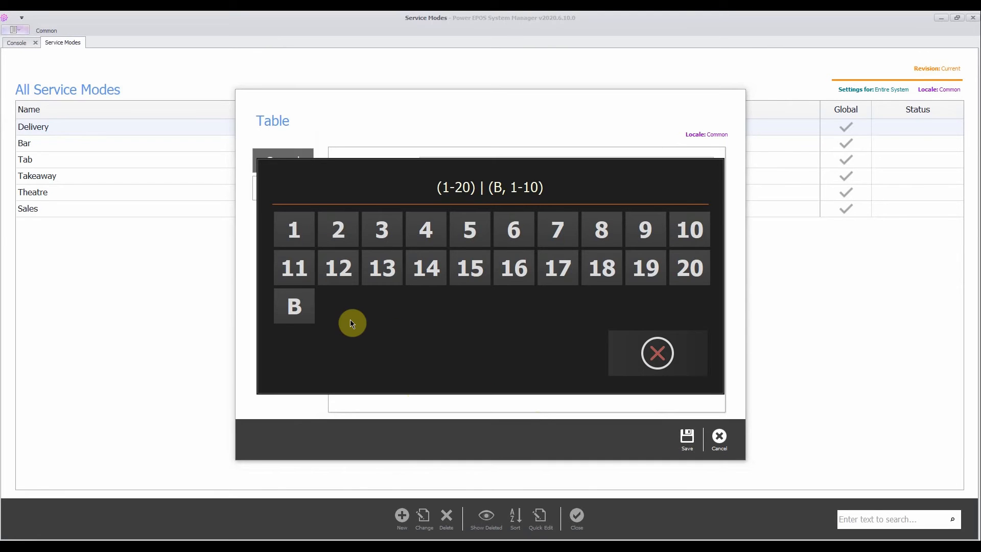
click(648, 347)
Set the Disable user inactivity timeout flag and save the Table service mode
click(284, 188)
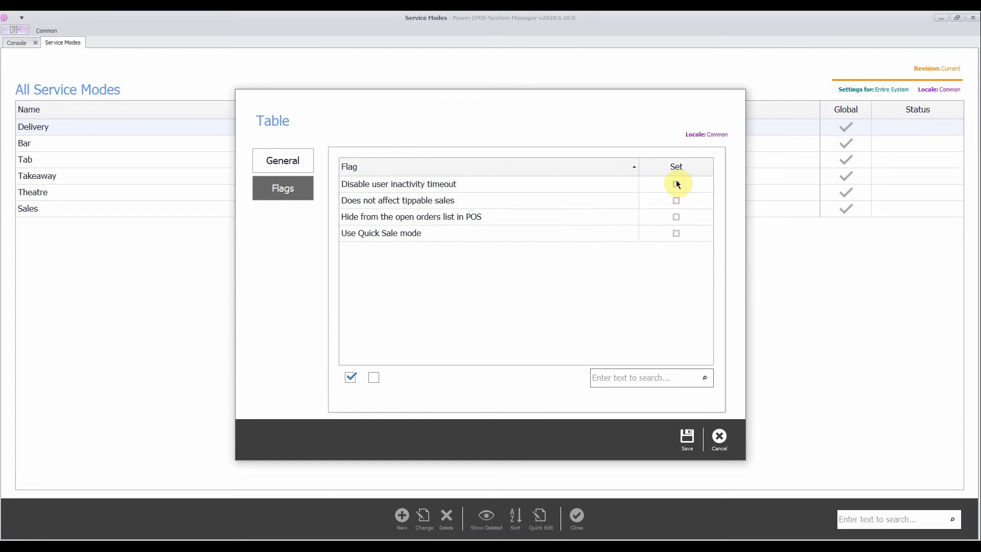
click(535, 183)
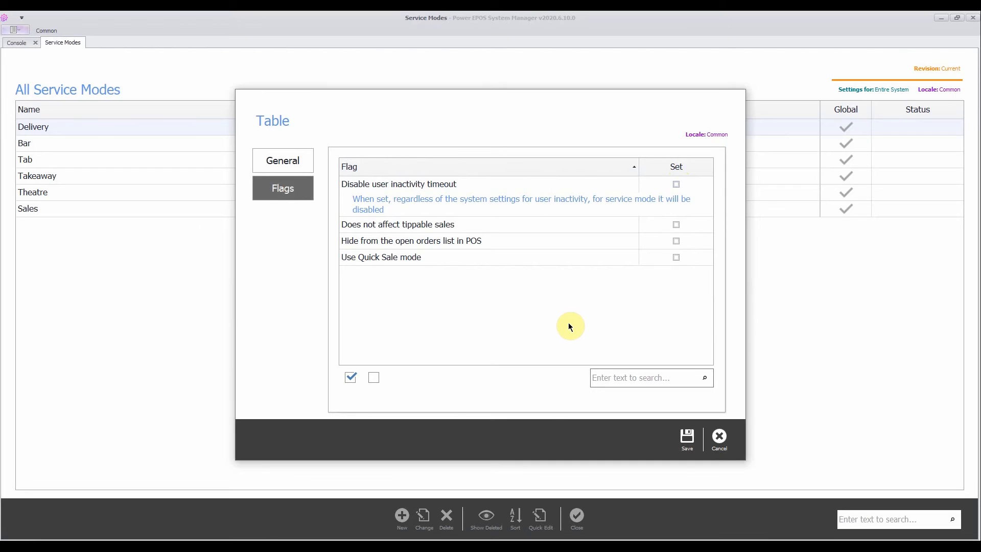
click(676, 184)
click(684, 435)
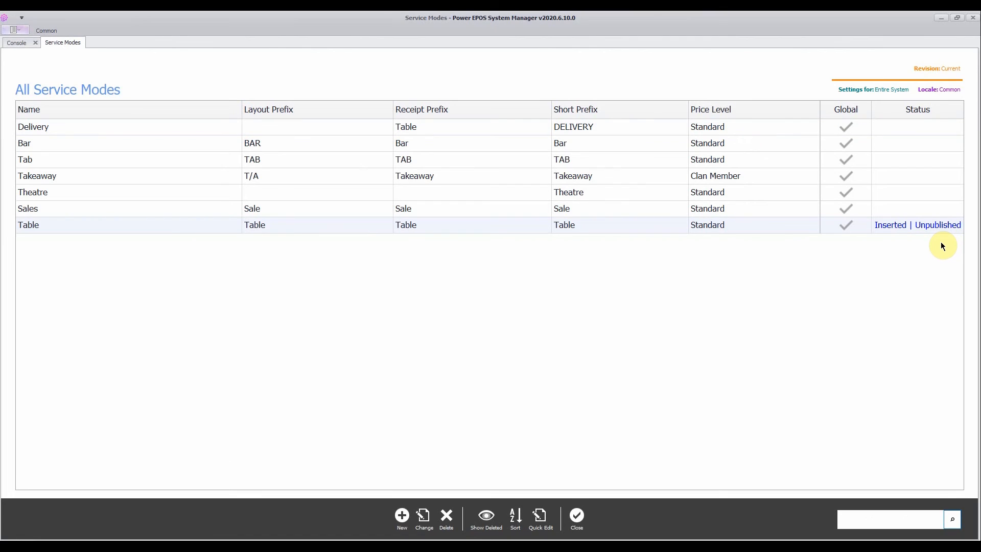
Reopen the Table service mode to review its general settings and ranges, and close it
double_click(517, 228)
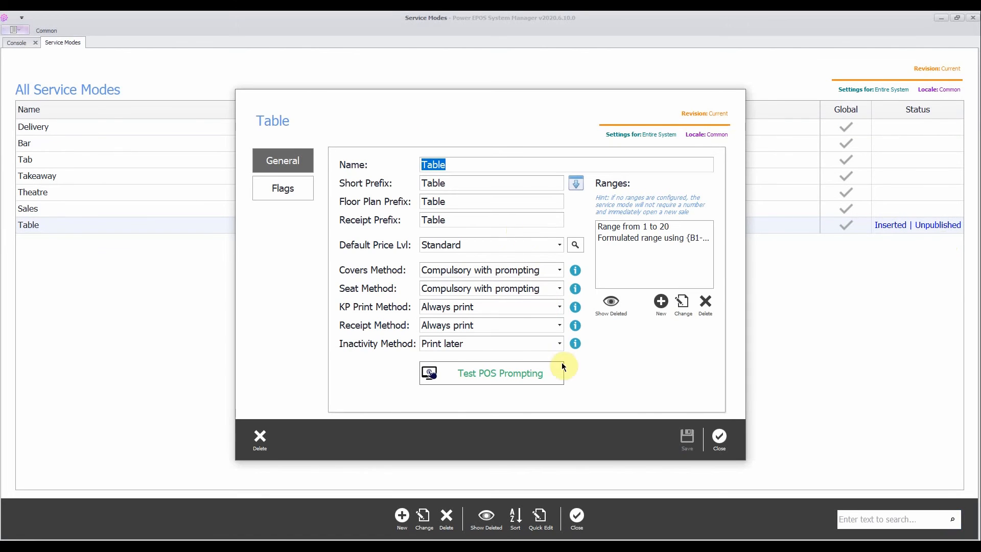
click(718, 437)
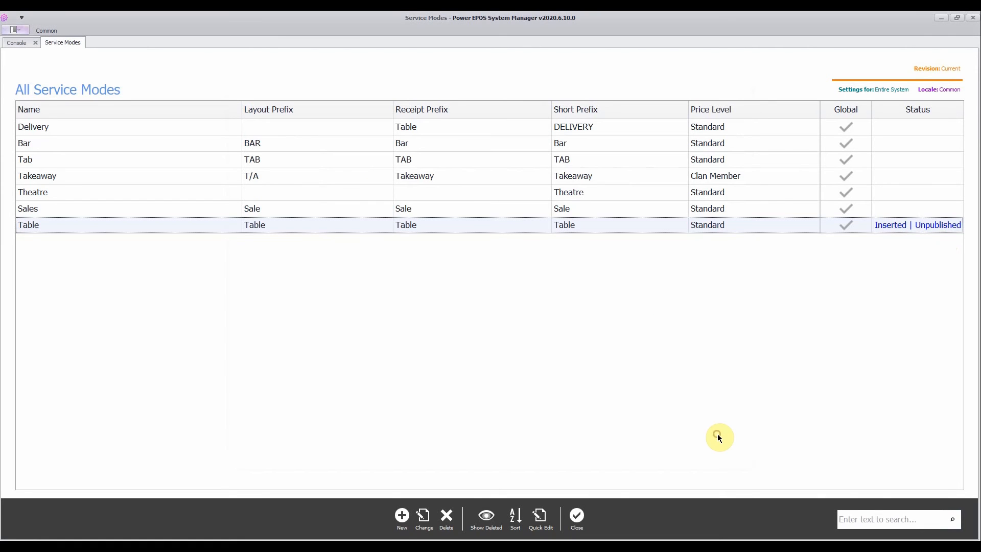
Put the service modes list into quick edit, select the Takeaway mode's receipt prefix text and save the list
click(580, 129)
key(Delete)
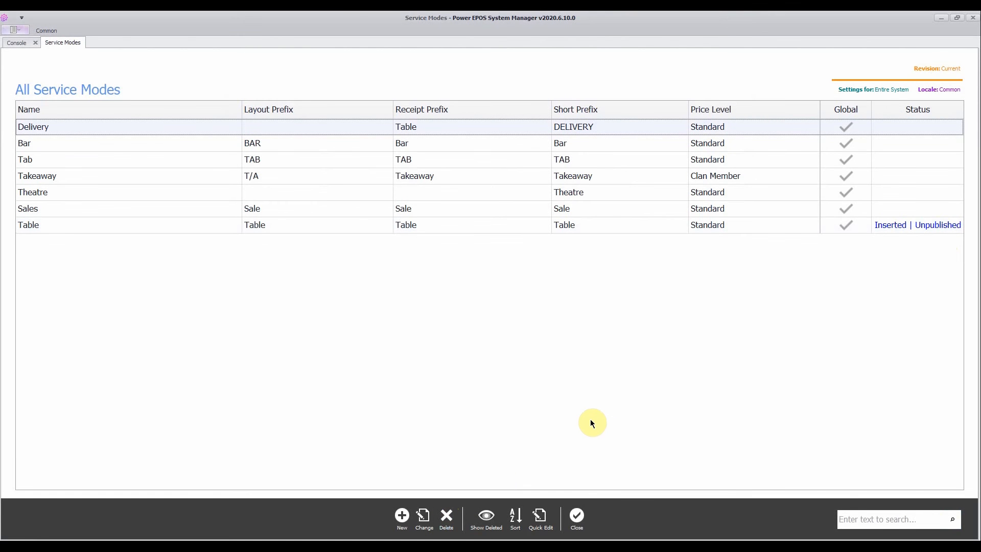
click(535, 525)
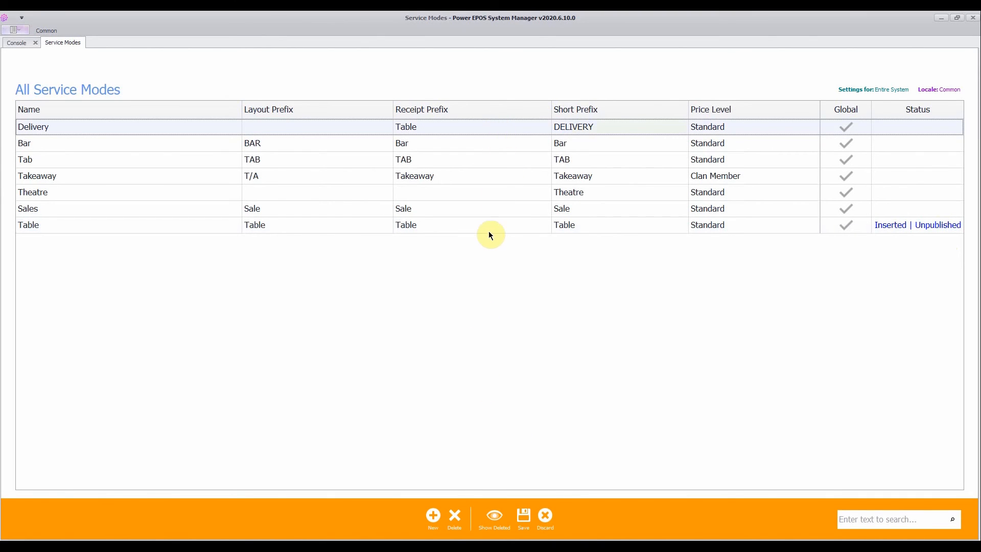
click(431, 176)
drag(431, 176, 395, 179)
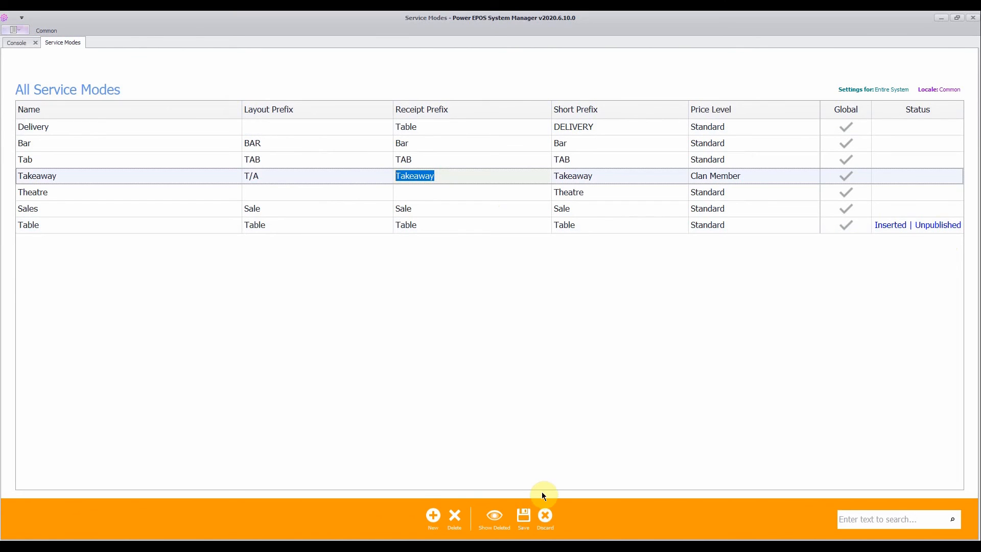
click(529, 513)
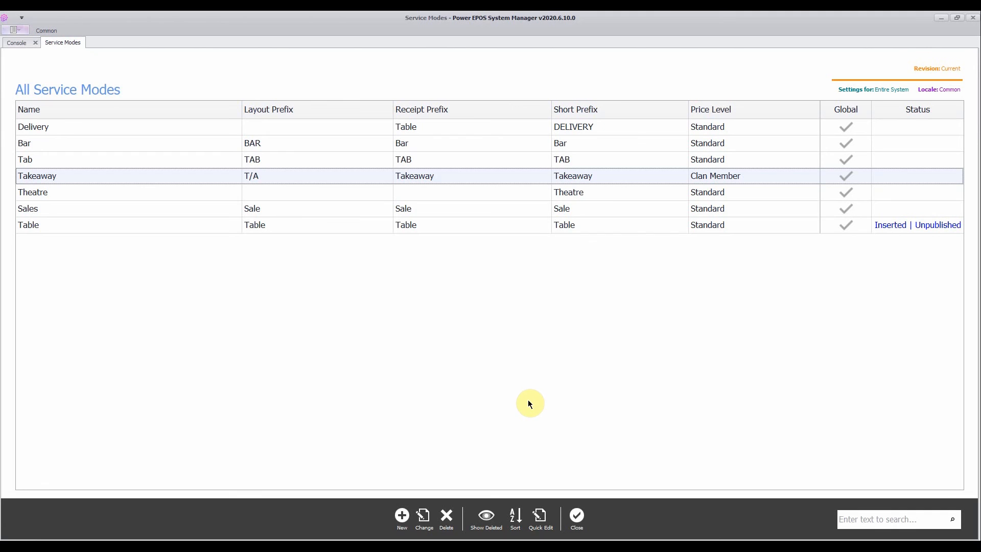
Close the service modes list and start publishing the pending ServiceModes changes with immediate availability
click(576, 517)
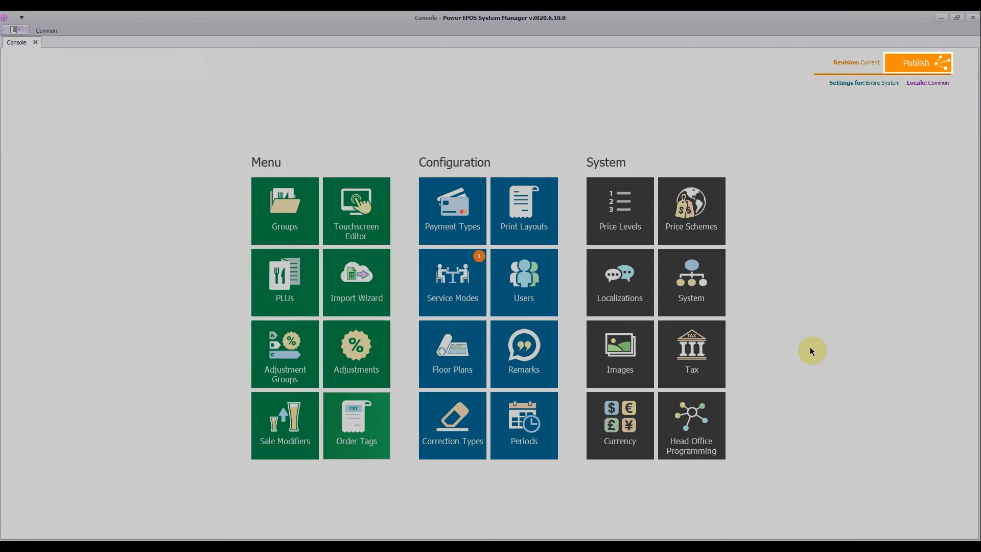
click(920, 61)
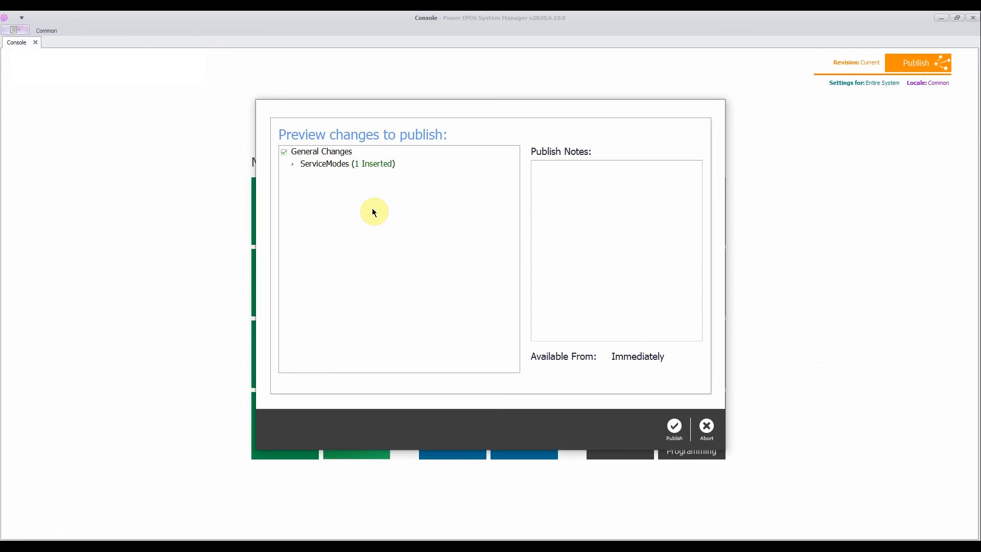
click(672, 427)
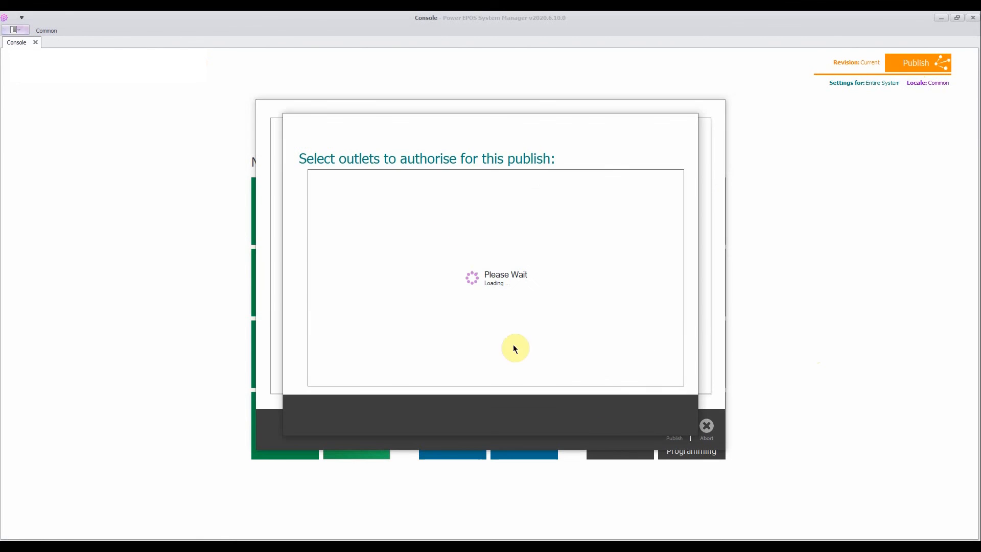
Authorise only Australia with its Claremont and Leederville outlets instead of Global, and complete the publish
click(357, 197)
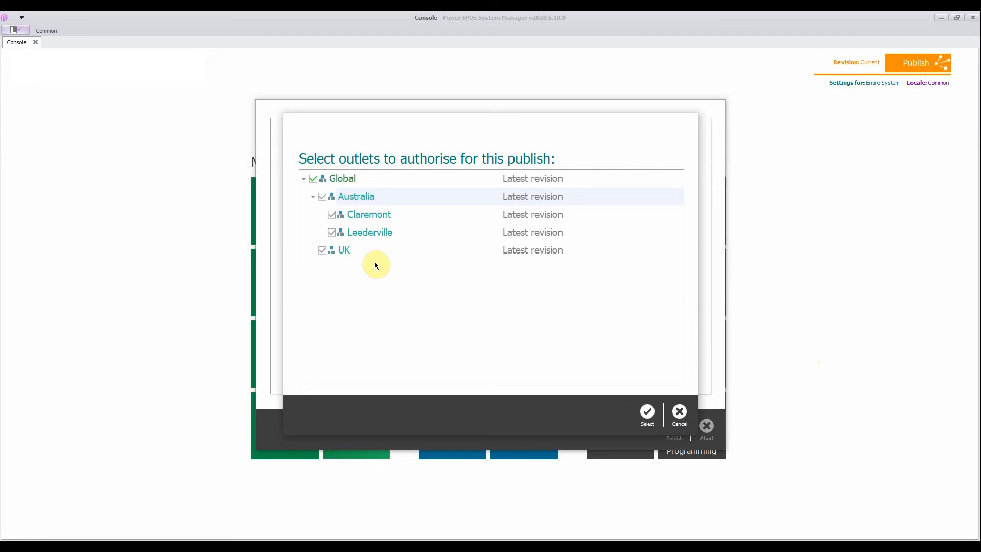
click(313, 178)
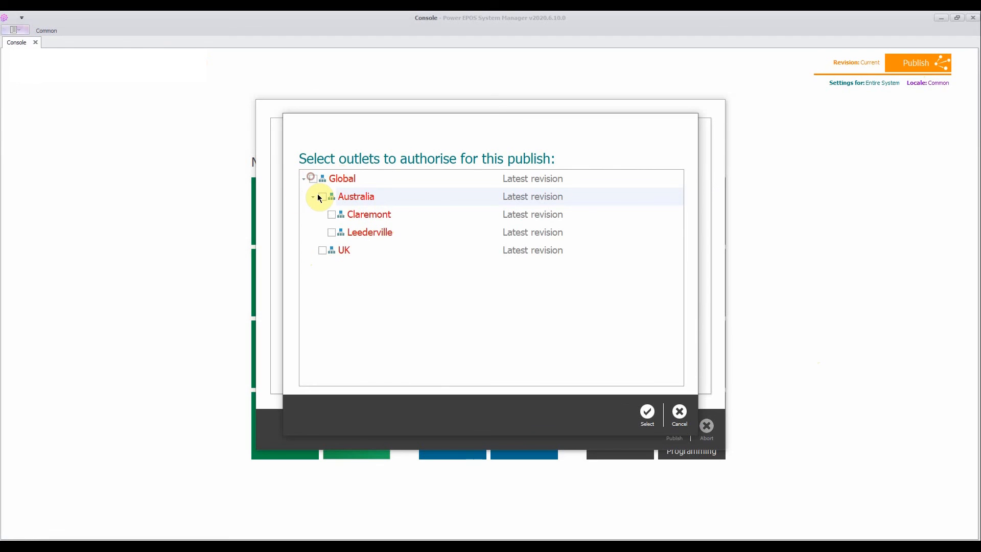
click(322, 197)
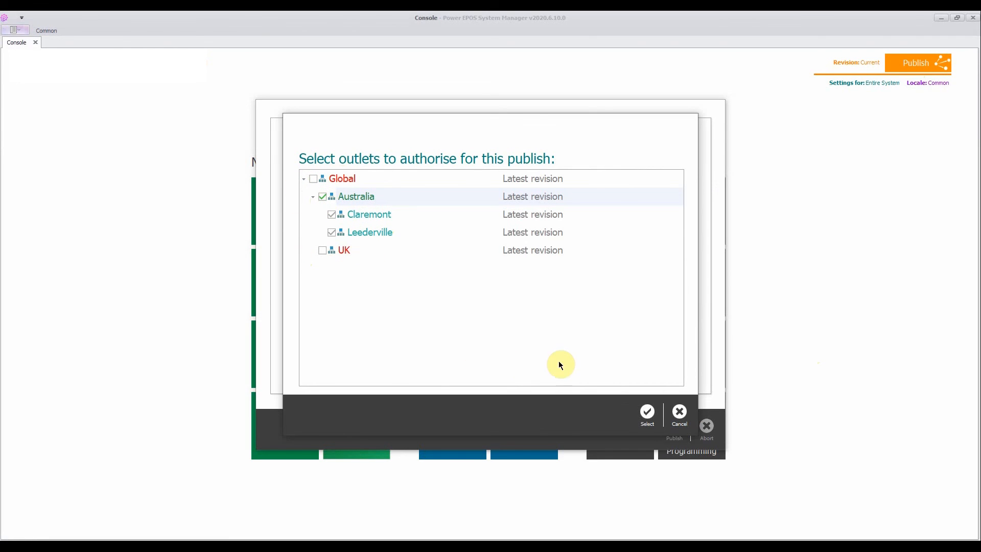
click(648, 412)
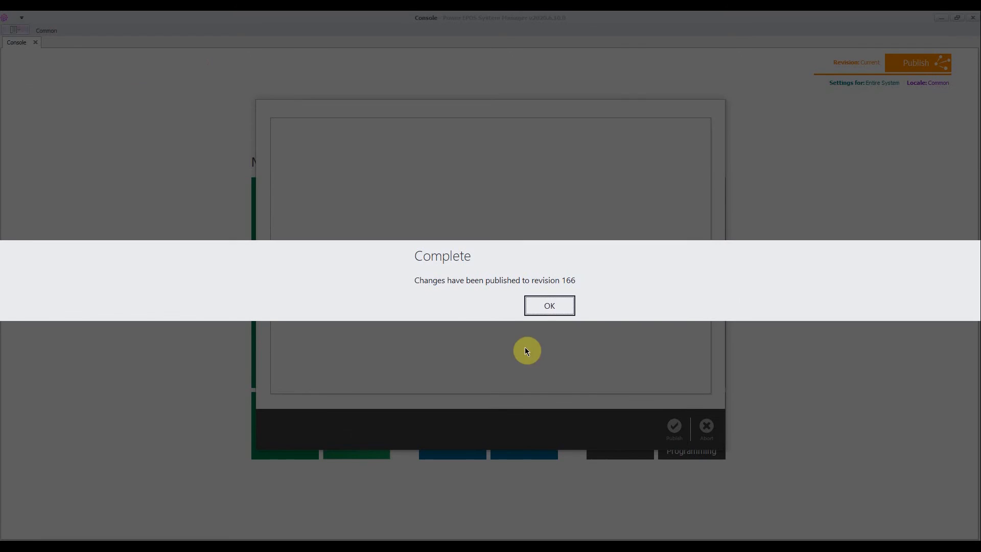
click(540, 307)
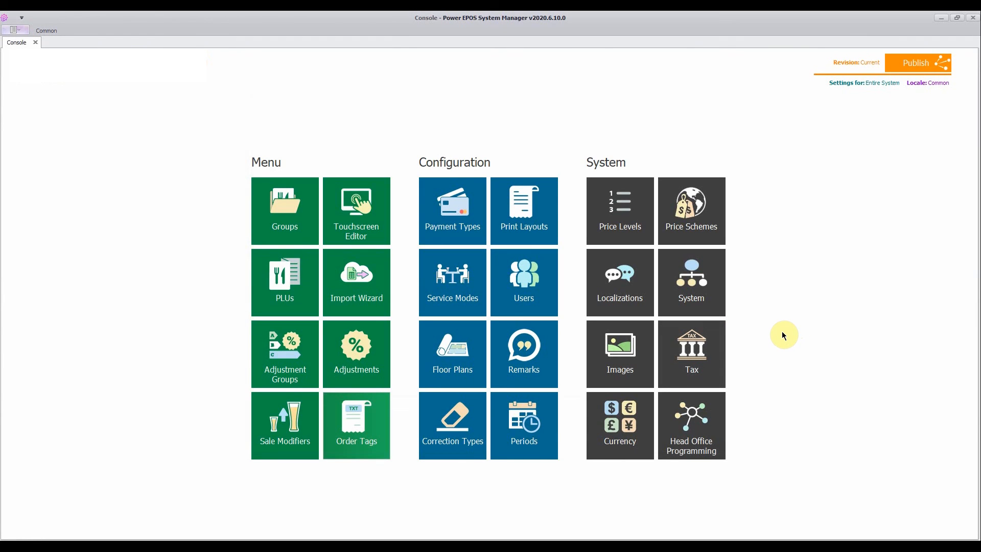